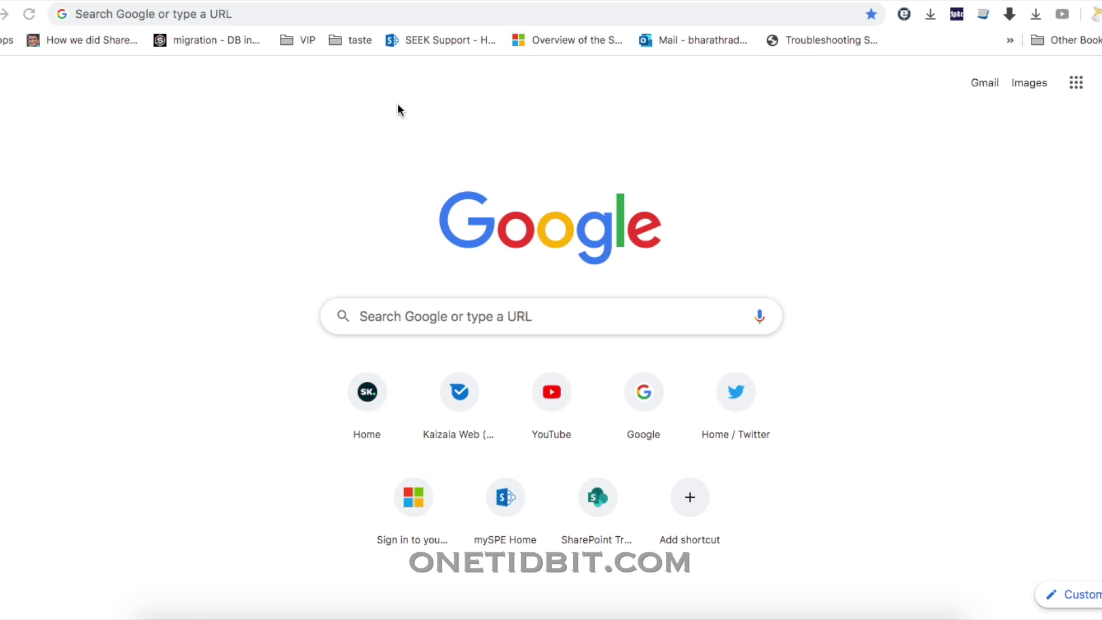
Step: Load the office.com home page in Chrome
{"action": "left_click", "coordinate": [418, 19]}
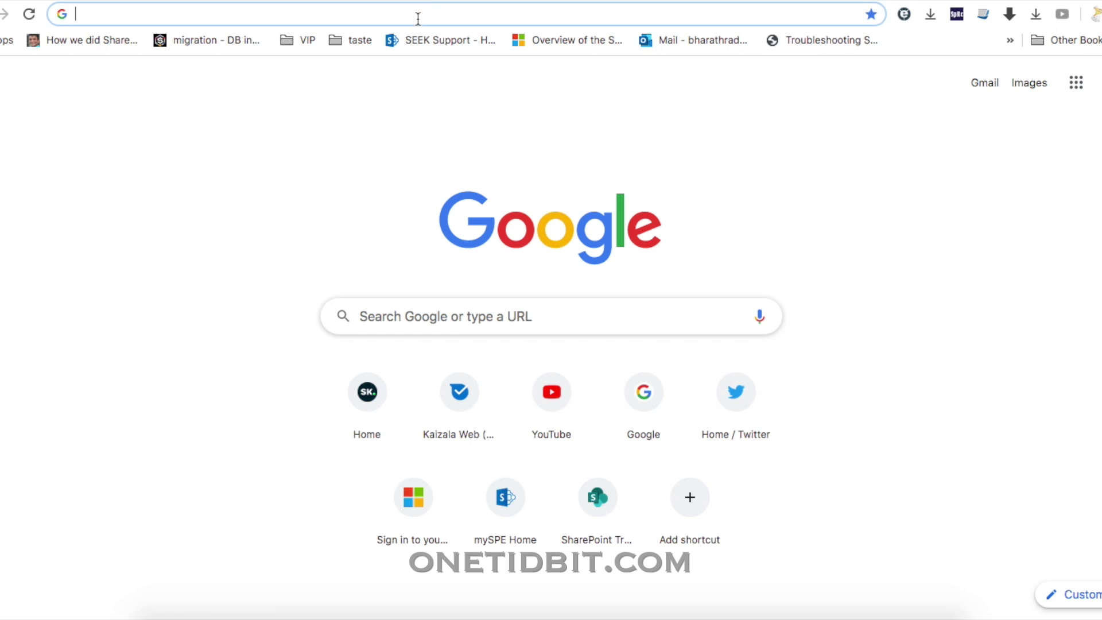
{"action": "type", "text": "office.com"}
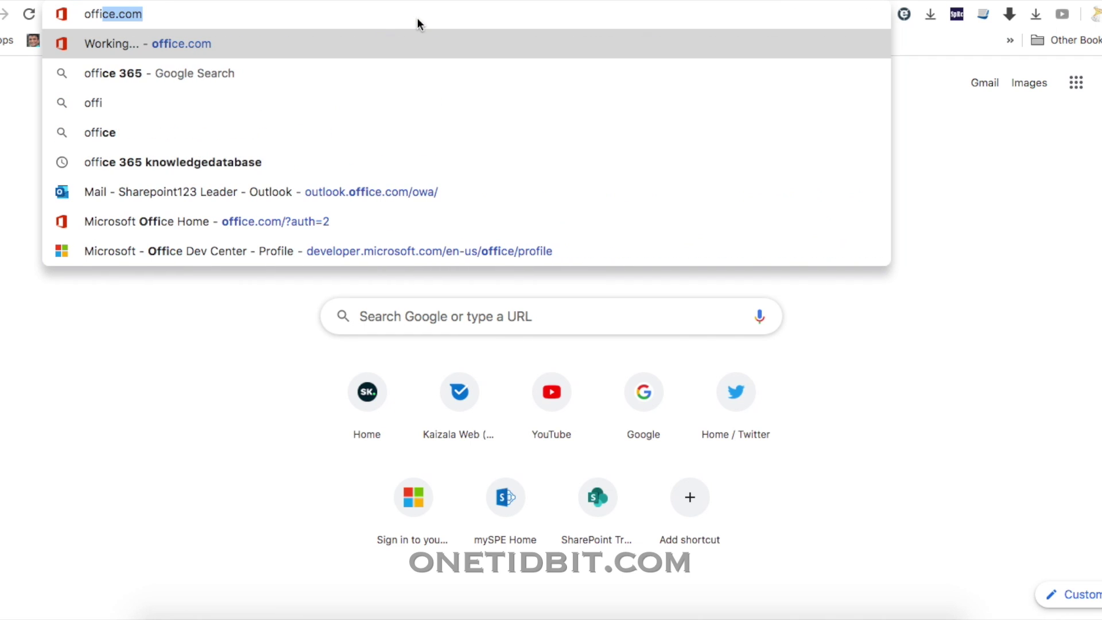
{"action": "key", "text": "Return"}
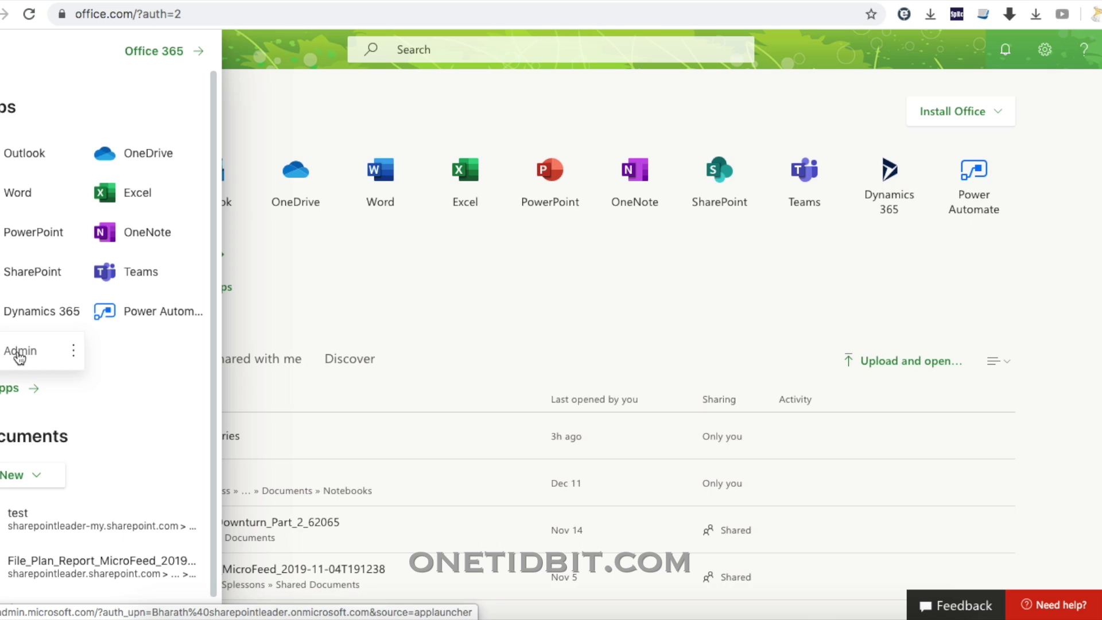
Step: In the admin center, start a new user with first name 'Radhe' and last name 'Krishna'
{"action": "left_click", "coordinate": [17, 351]}
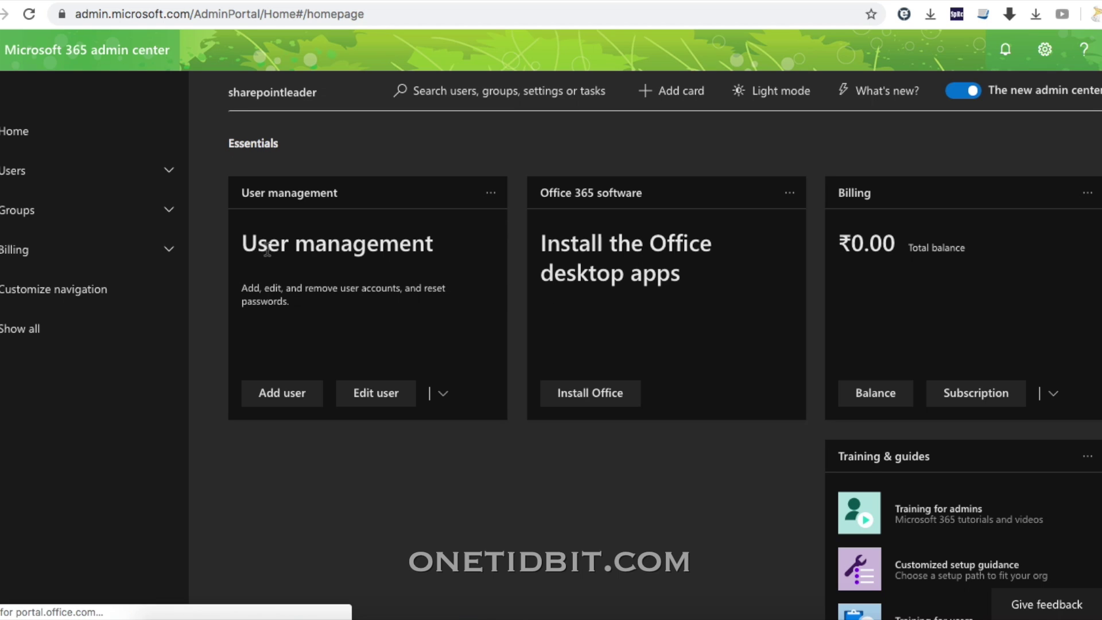
{"action": "left_click", "coordinate": [297, 399]}
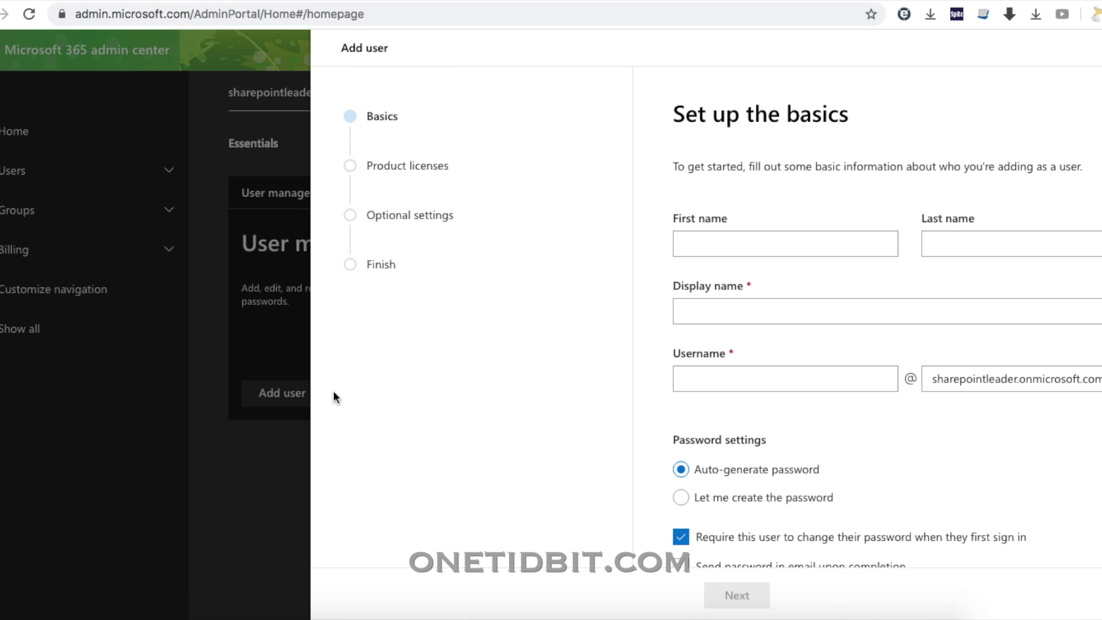
{"action": "left_click", "coordinate": [797, 242]}
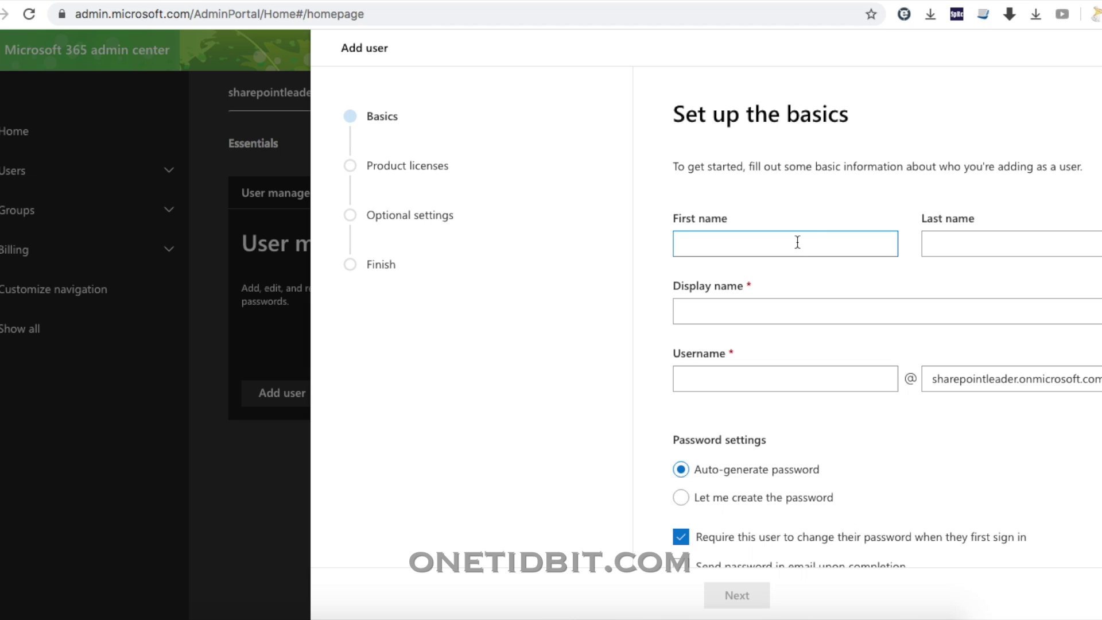
{"action": "type", "text": "Radhe"}
{"action": "key", "text": "Tab"}
{"action": "type", "text": "Kr"}
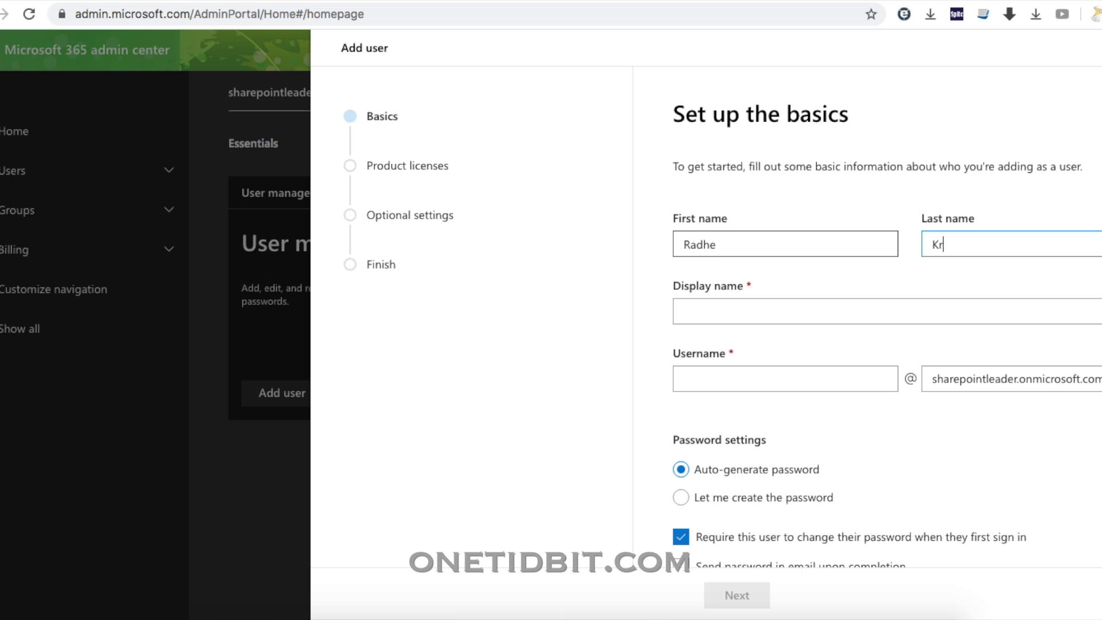
{"action": "type", "text": "ishna"}
Step: Keep the auto-filled display name and enter the username 'radhekrishna'
{"action": "left_click", "coordinate": [803, 315]}
{"action": "left_click", "coordinate": [801, 386]}
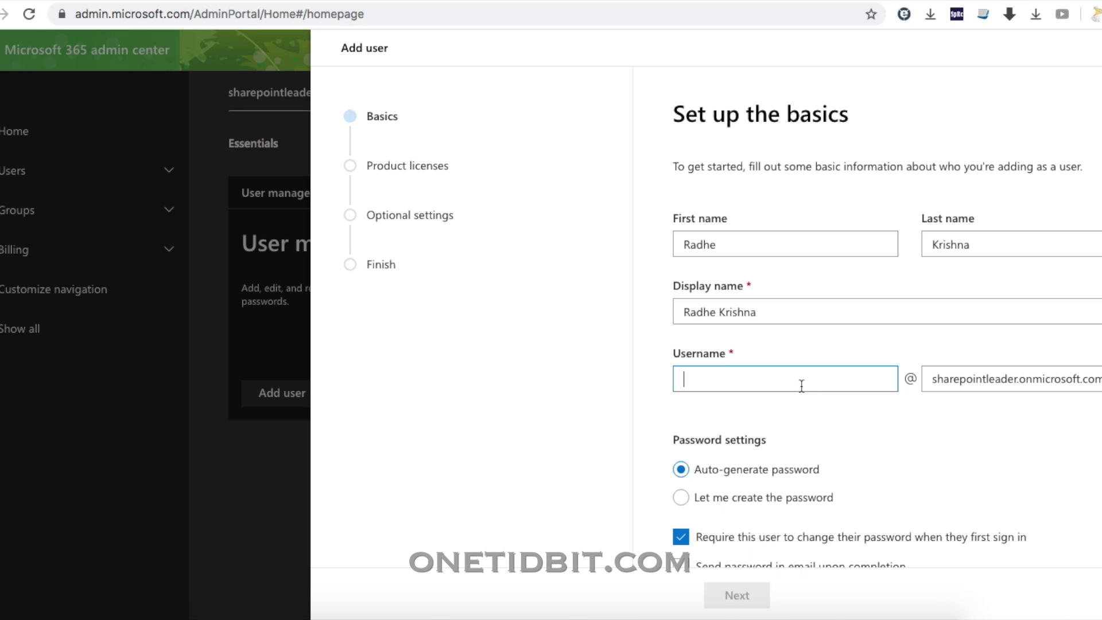
{"action": "type", "text": "radhe"}
{"action": "type", "text": "krishna"}
{"action": "scroll", "coordinate": [887, 330], "scroll_direction": "down", "scroll_amount": 2}
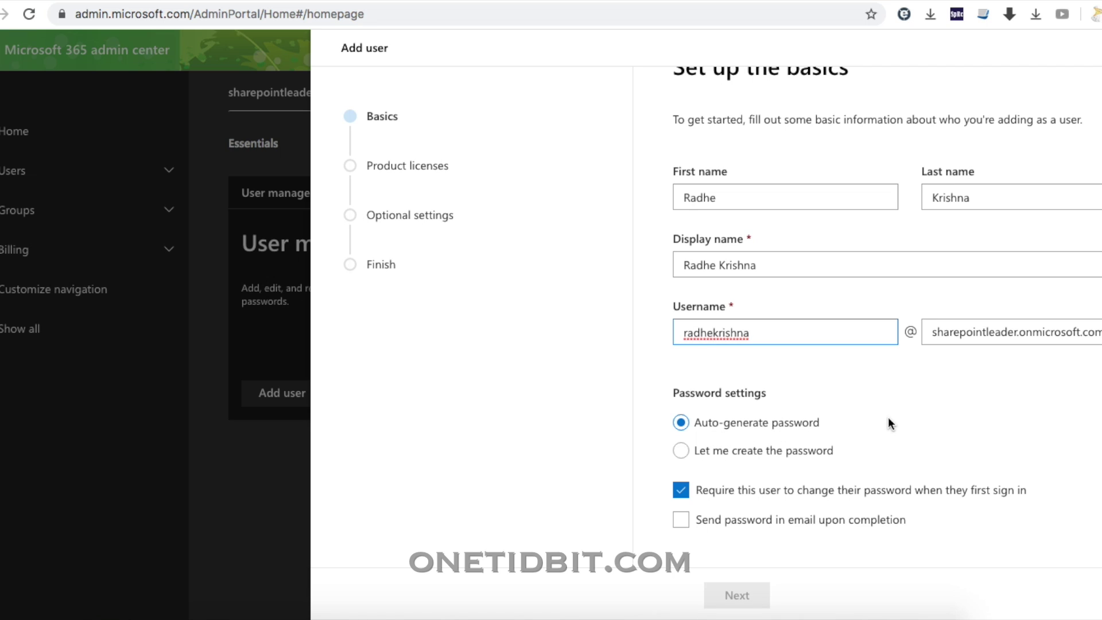
{"action": "left_click", "coordinate": [767, 450]}
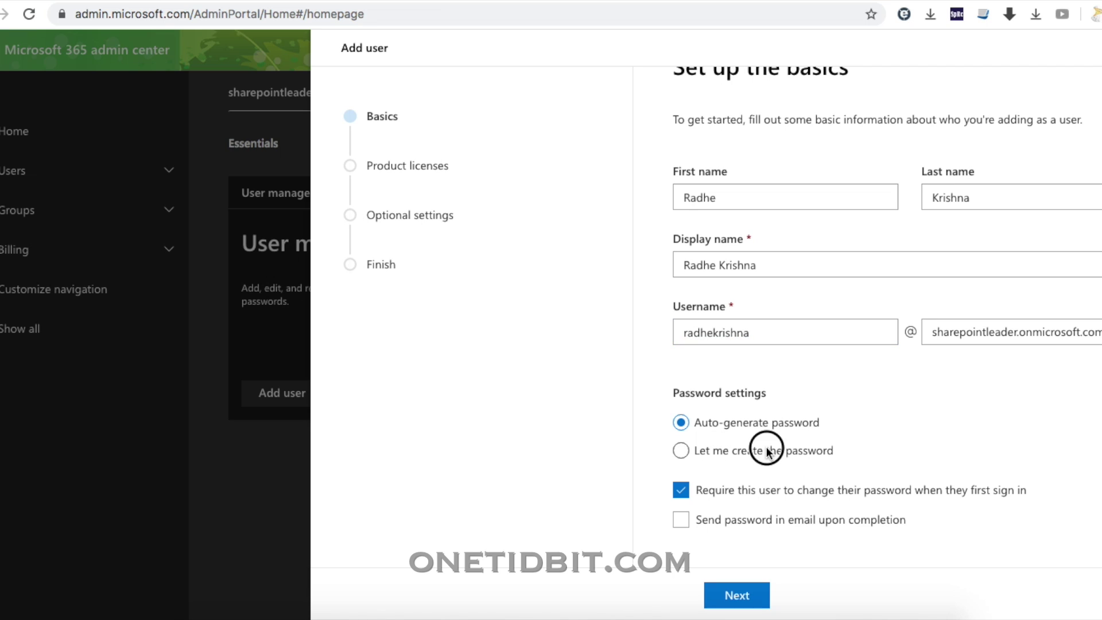
Step: Keep the password auto-generated, have it emailed on completion, and finish the Basics step
{"action": "left_click", "coordinate": [681, 451]}
{"action": "scroll", "coordinate": [866, 439], "scroll_direction": "down", "scroll_amount": 1}
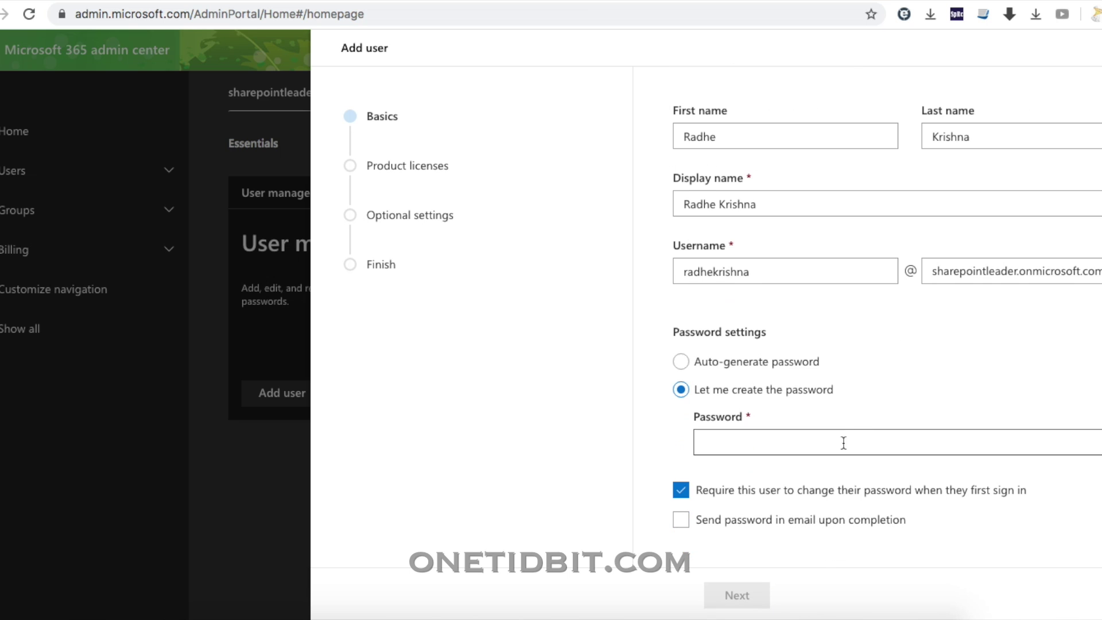
{"action": "left_click", "coordinate": [683, 363]}
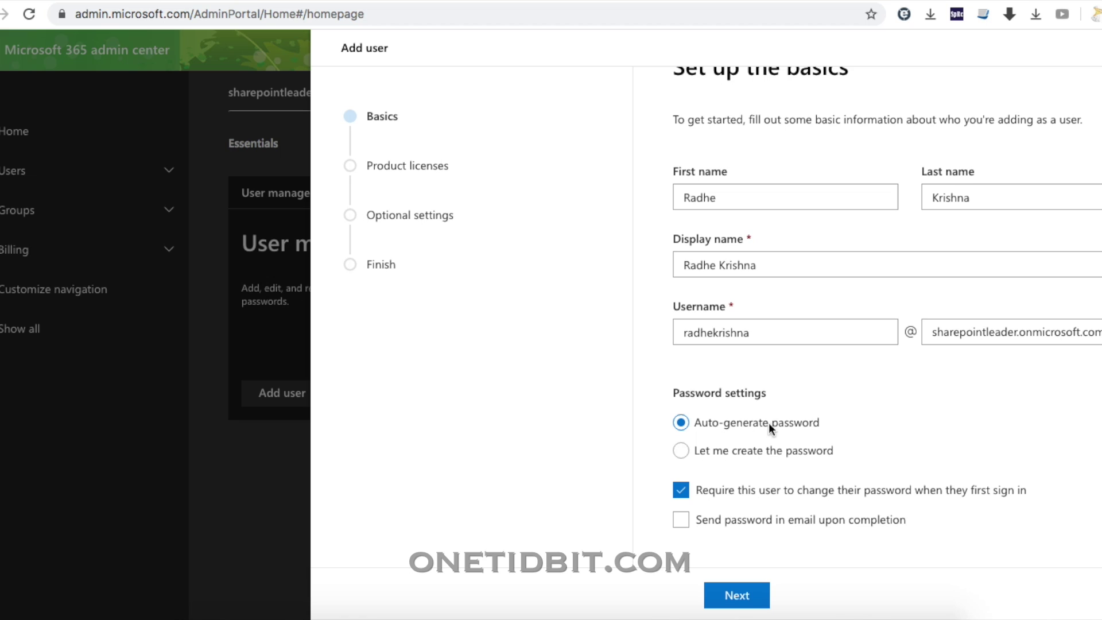
{"action": "left_click", "coordinate": [682, 523]}
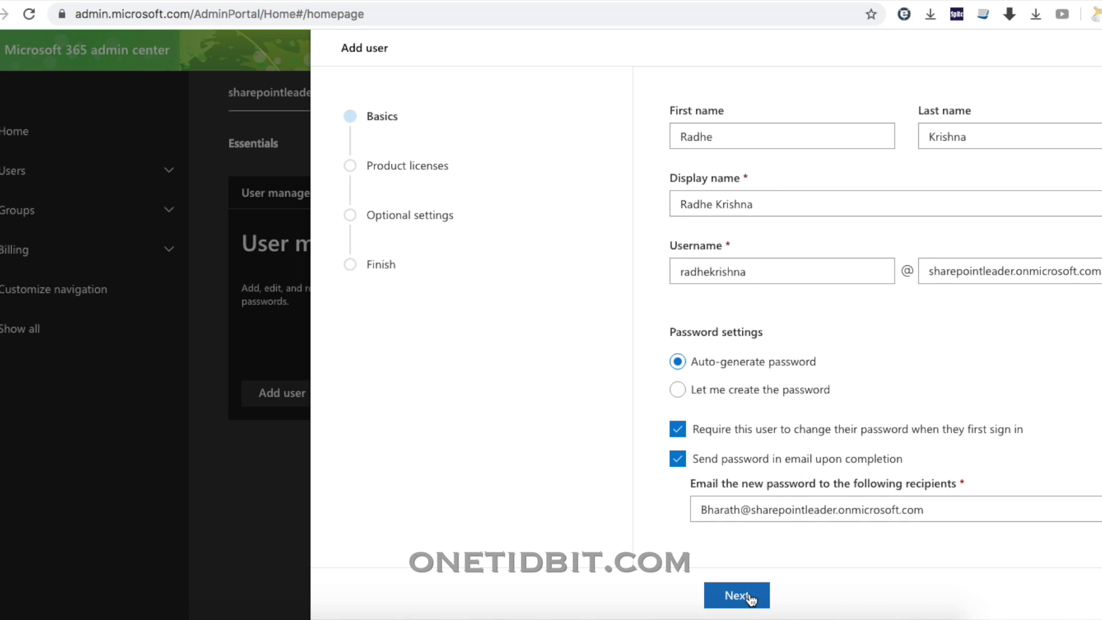
{"action": "left_click", "coordinate": [750, 597]}
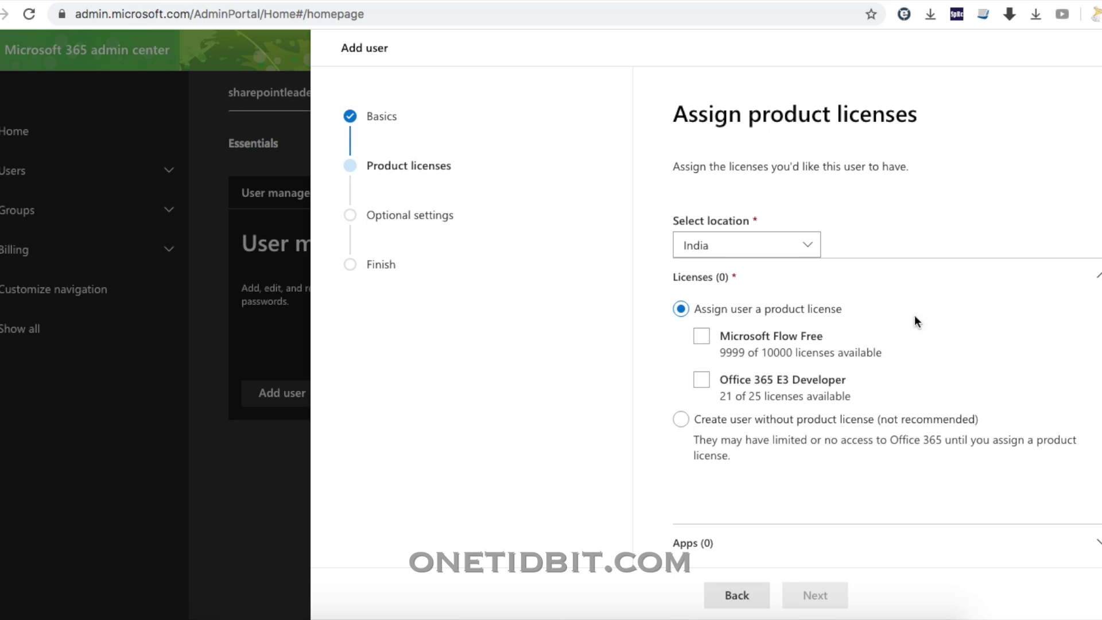
Step: Assign the Microsoft Flow Free and Office 365 E3 Developer licenses
{"action": "scroll", "coordinate": [938, 320], "scroll_direction": "down", "scroll_amount": 1}
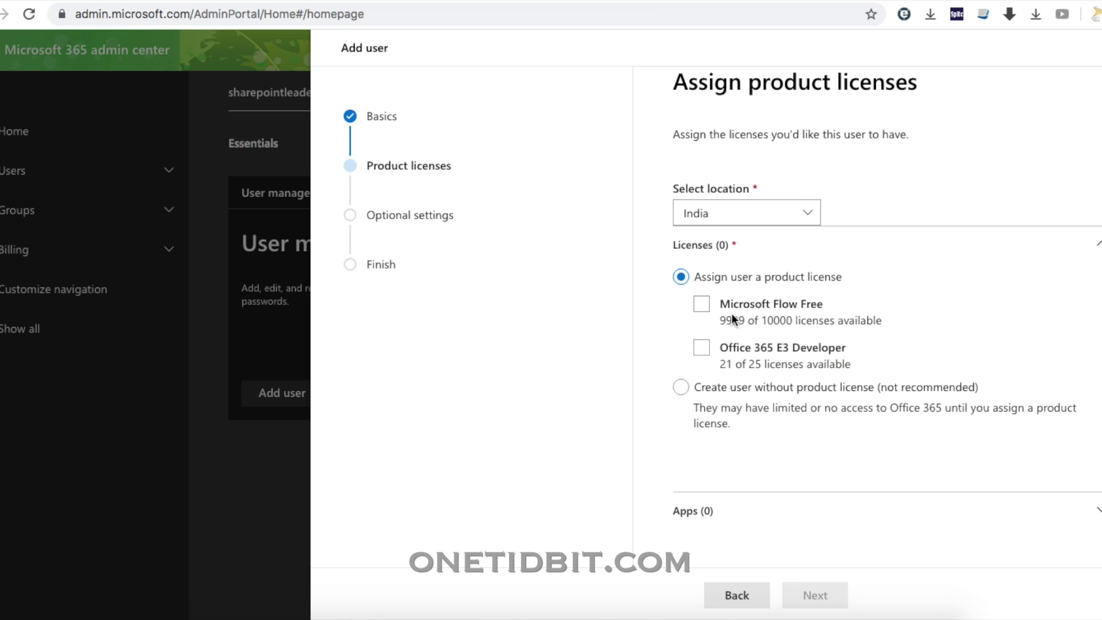
{"action": "left_click", "coordinate": [702, 304]}
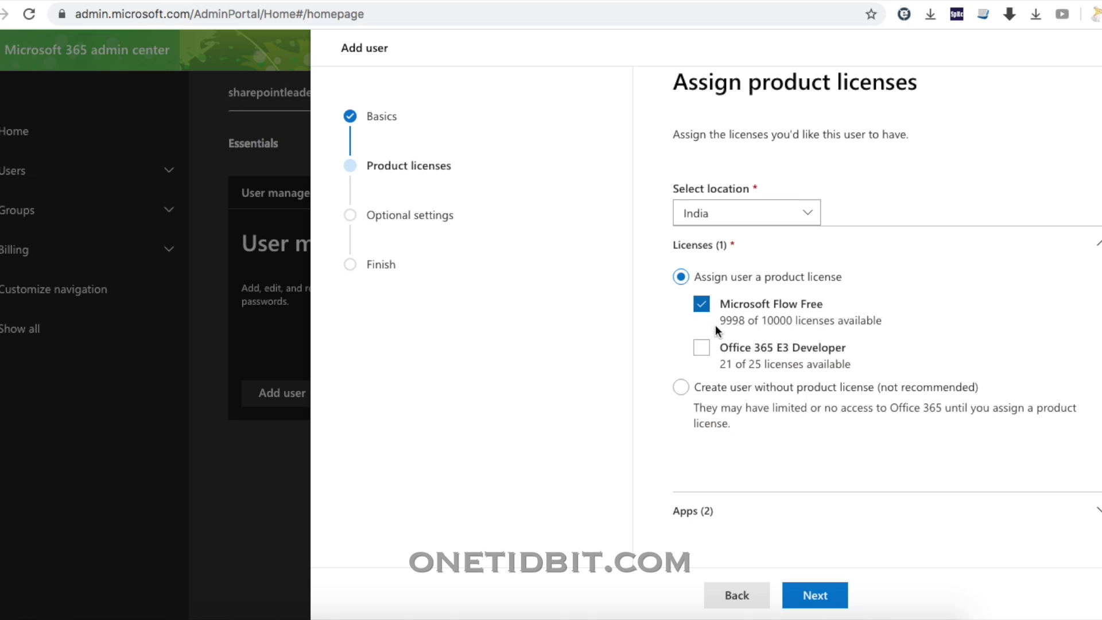
{"action": "left_click", "coordinate": [706, 352]}
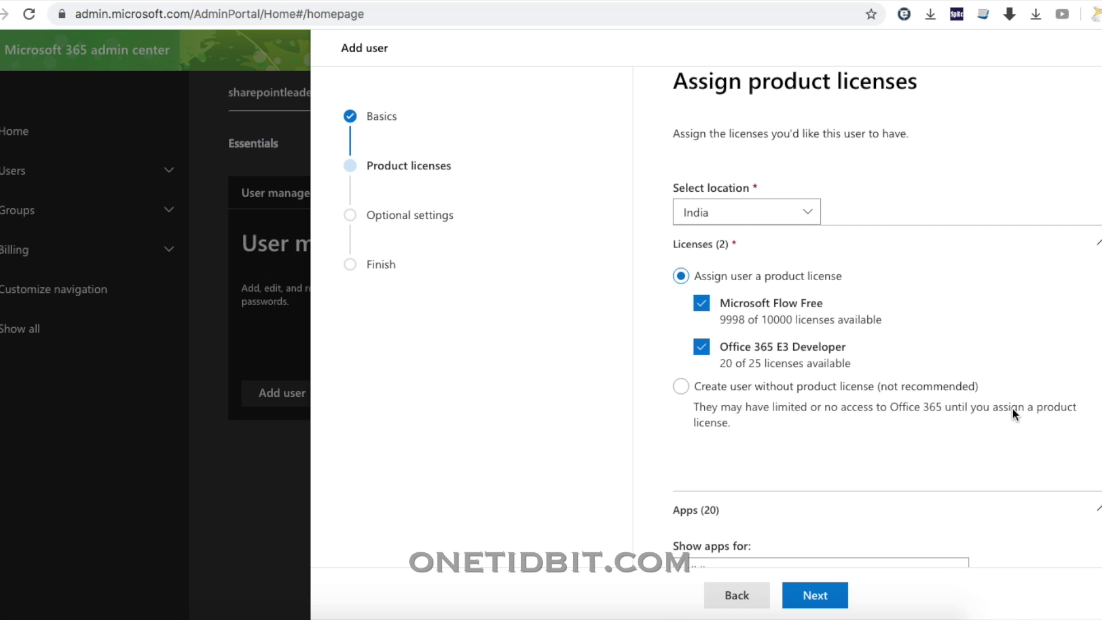
Step: Review the 20 included apps, leaving them all enabled, and complete the licenses step
{"action": "scroll", "coordinate": [1010, 405], "scroll_direction": "down", "scroll_amount": 3}
{"action": "scroll", "coordinate": [1008, 402], "scroll_direction": "down", "scroll_amount": 4}
{"action": "scroll", "coordinate": [1008, 401], "scroll_direction": "down", "scroll_amount": 6}
{"action": "scroll", "coordinate": [1009, 403], "scroll_direction": "down", "scroll_amount": 4}
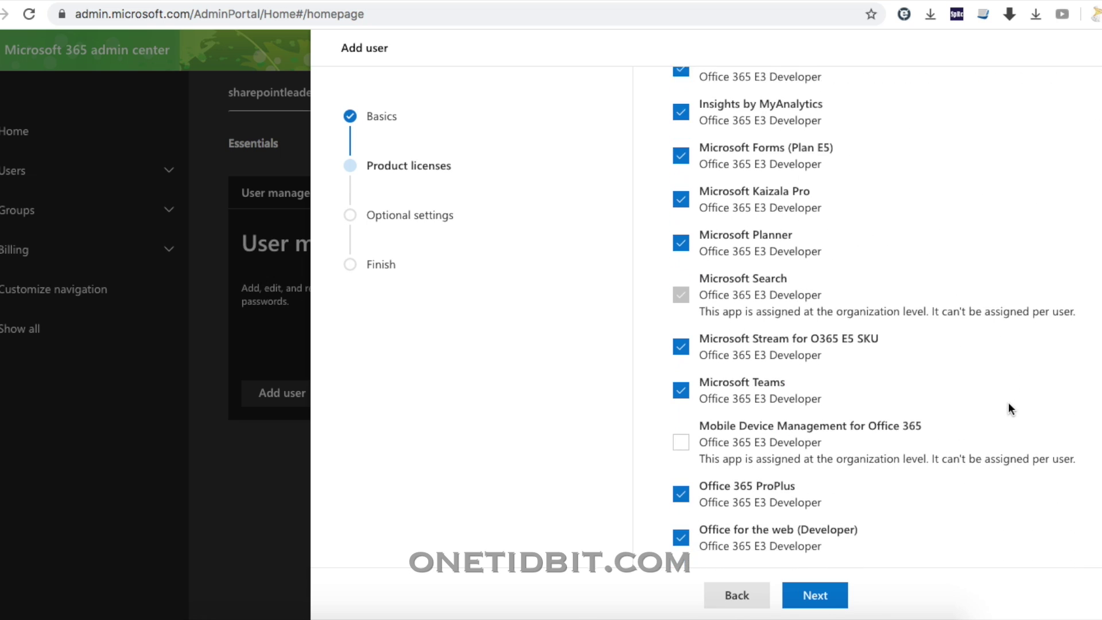
{"action": "scroll", "coordinate": [1008, 403], "scroll_direction": "down", "scroll_amount": 5}
{"action": "scroll", "coordinate": [1008, 403], "scroll_direction": "down", "scroll_amount": 4}
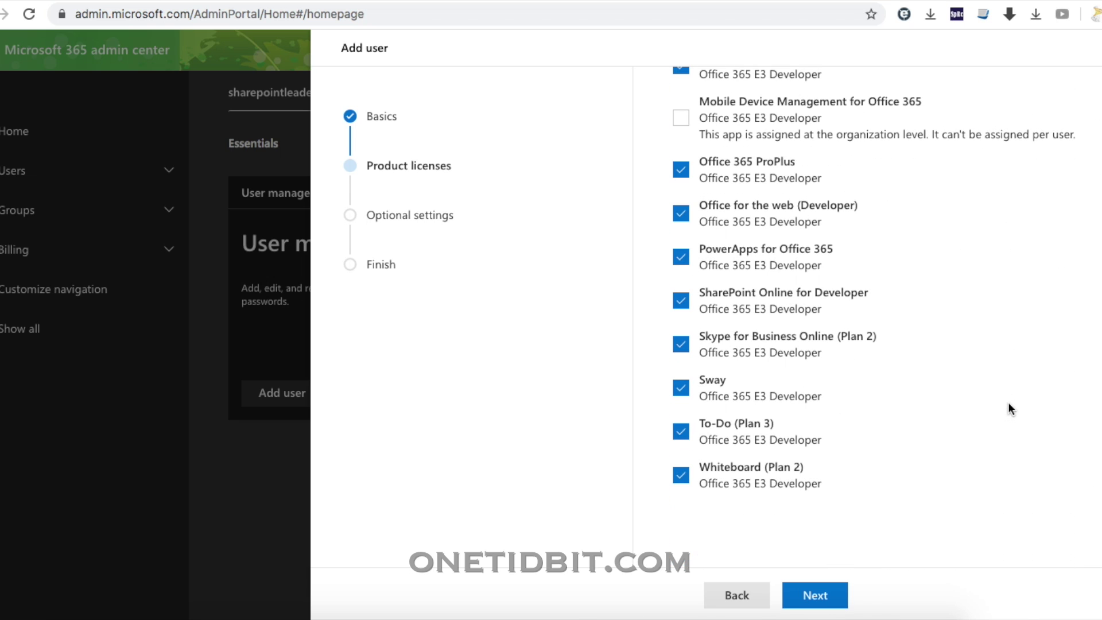
{"action": "scroll", "coordinate": [1008, 405], "scroll_direction": "up", "scroll_amount": 2}
{"action": "scroll", "coordinate": [1008, 404], "scroll_direction": "up", "scroll_amount": 5}
{"action": "scroll", "coordinate": [1008, 405], "scroll_direction": "up", "scroll_amount": 6}
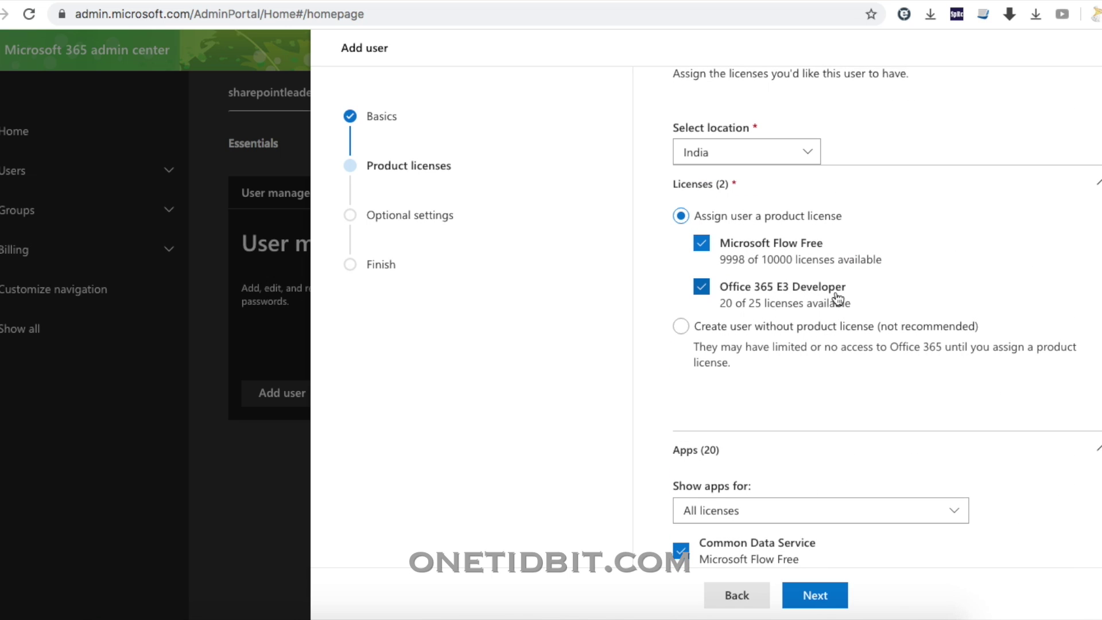
{"action": "scroll", "coordinate": [838, 299], "scroll_direction": "down", "scroll_amount": 2}
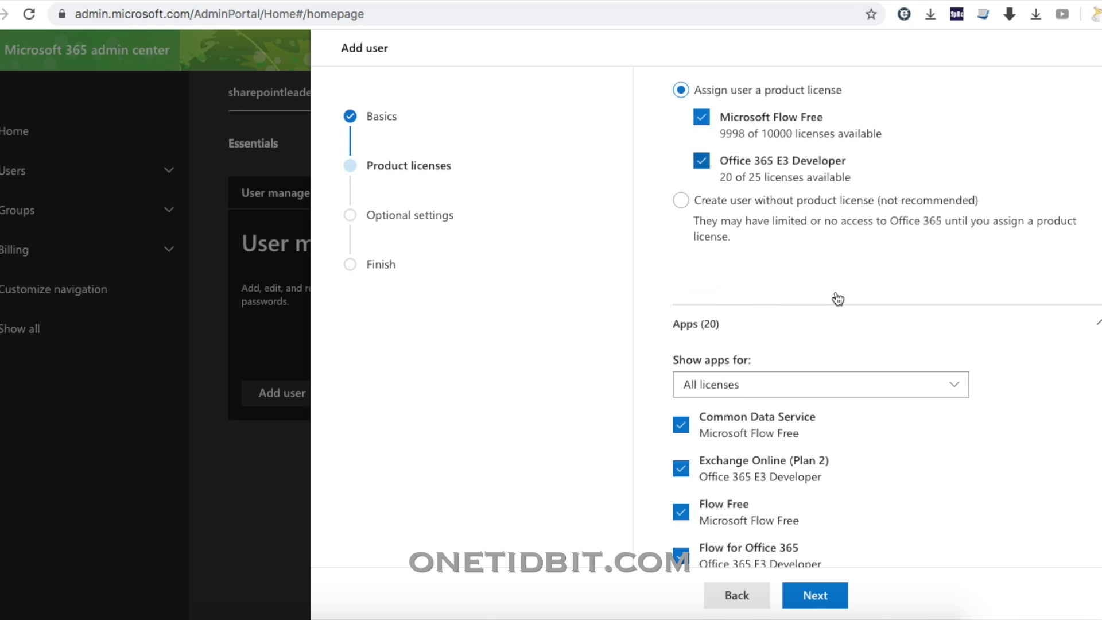
{"action": "left_click", "coordinate": [933, 392]}
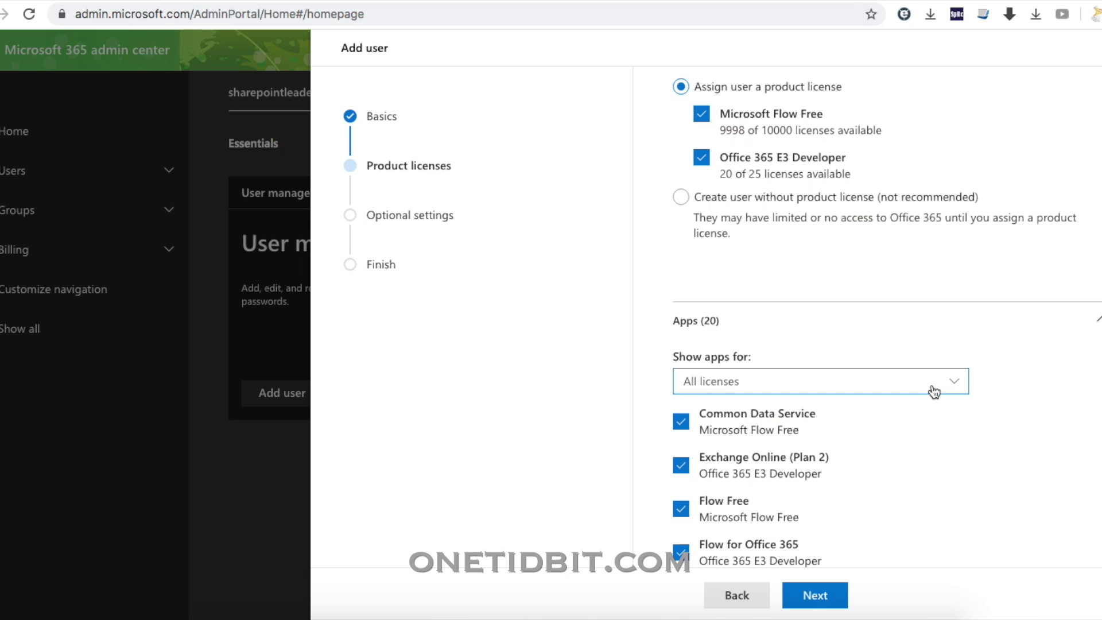
{"action": "scroll", "coordinate": [1008, 362], "scroll_direction": "down", "scroll_amount": 2}
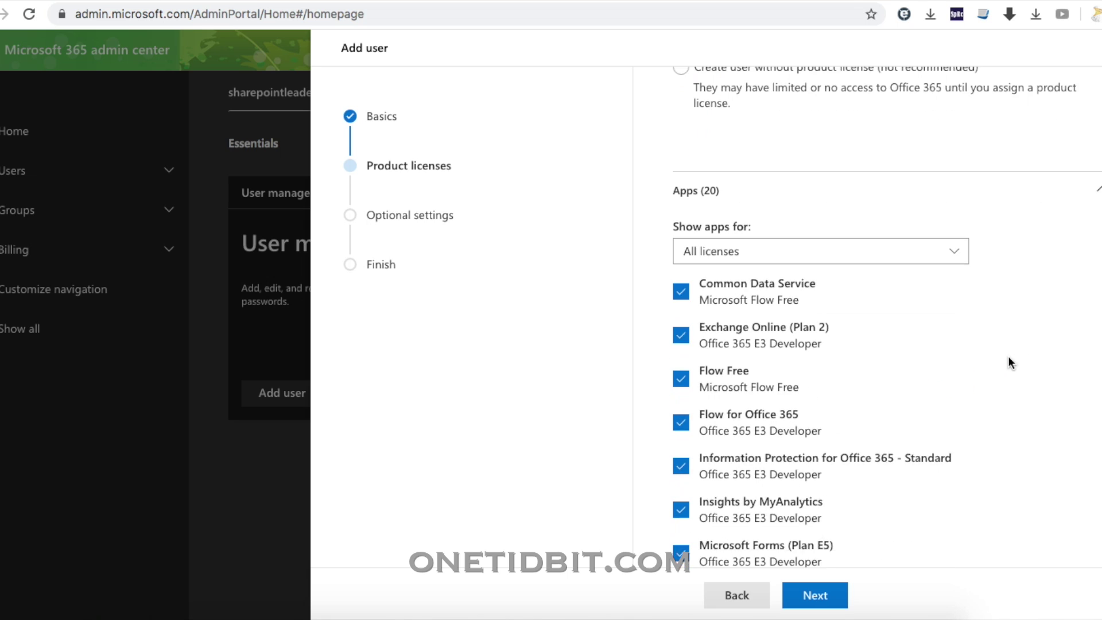
{"action": "scroll", "coordinate": [1008, 362], "scroll_direction": "down", "scroll_amount": 1}
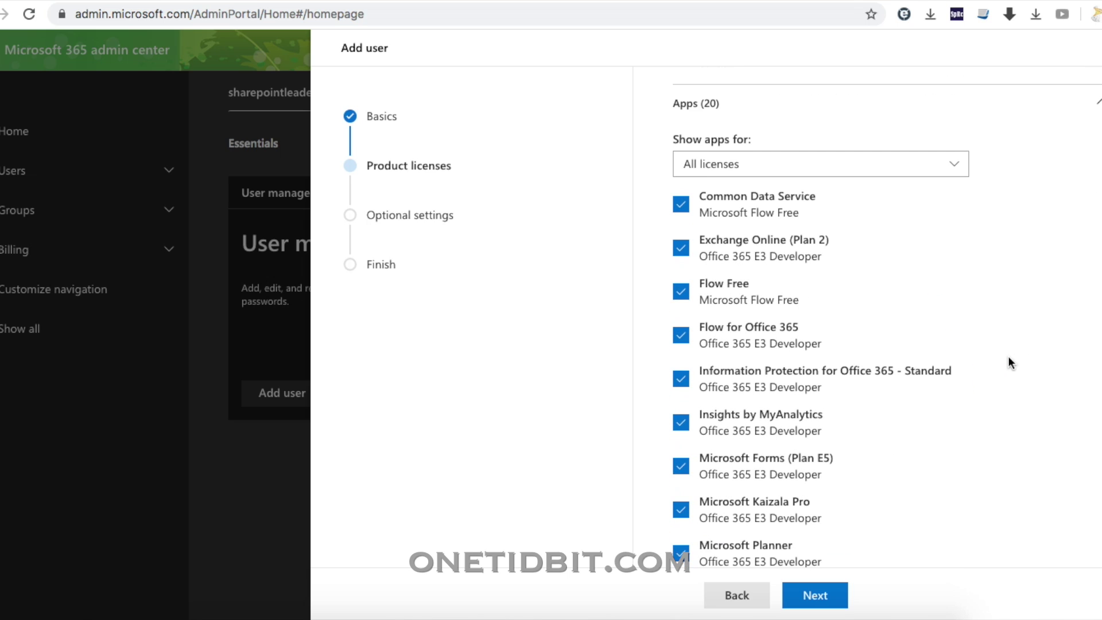
{"action": "left_click", "coordinate": [832, 600]}
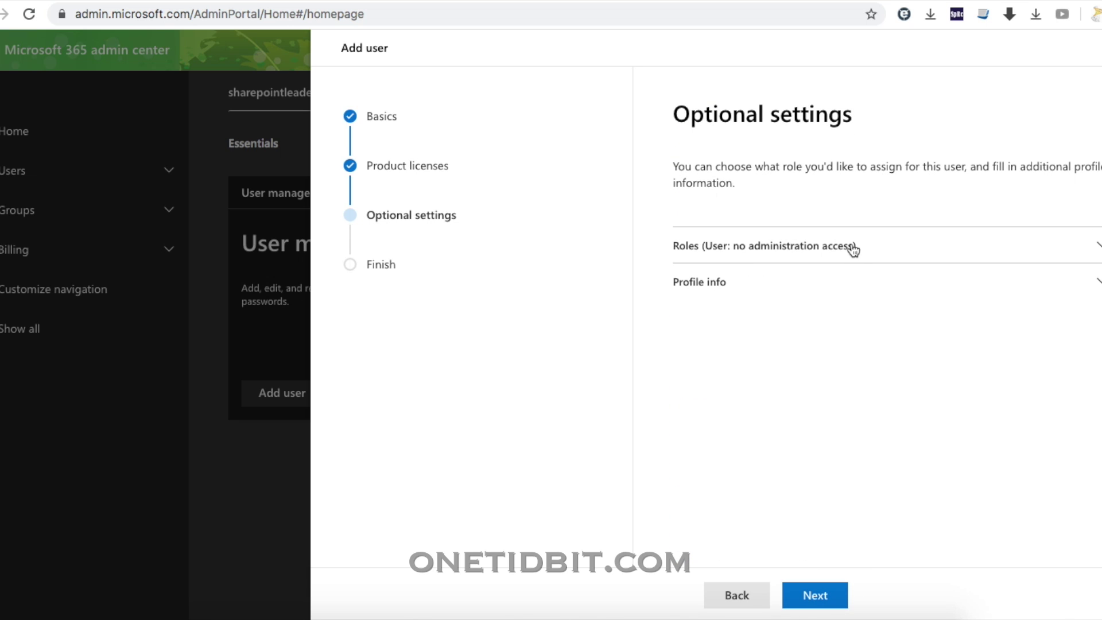
Step: Grant admin center access with the SharePoint admin, Teams admin and User admin roles
{"action": "left_click", "coordinate": [793, 254]}
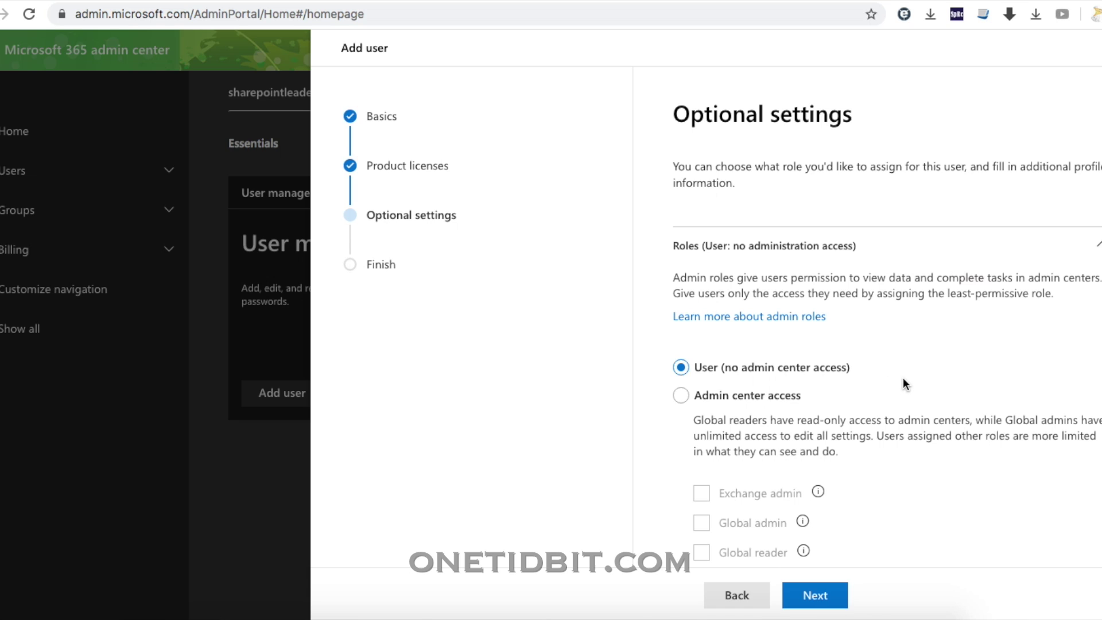
{"action": "scroll", "coordinate": [904, 377], "scroll_direction": "down", "scroll_amount": 3}
{"action": "scroll", "coordinate": [903, 379], "scroll_direction": "down", "scroll_amount": 2}
{"action": "scroll", "coordinate": [904, 379], "scroll_direction": "down", "scroll_amount": 1}
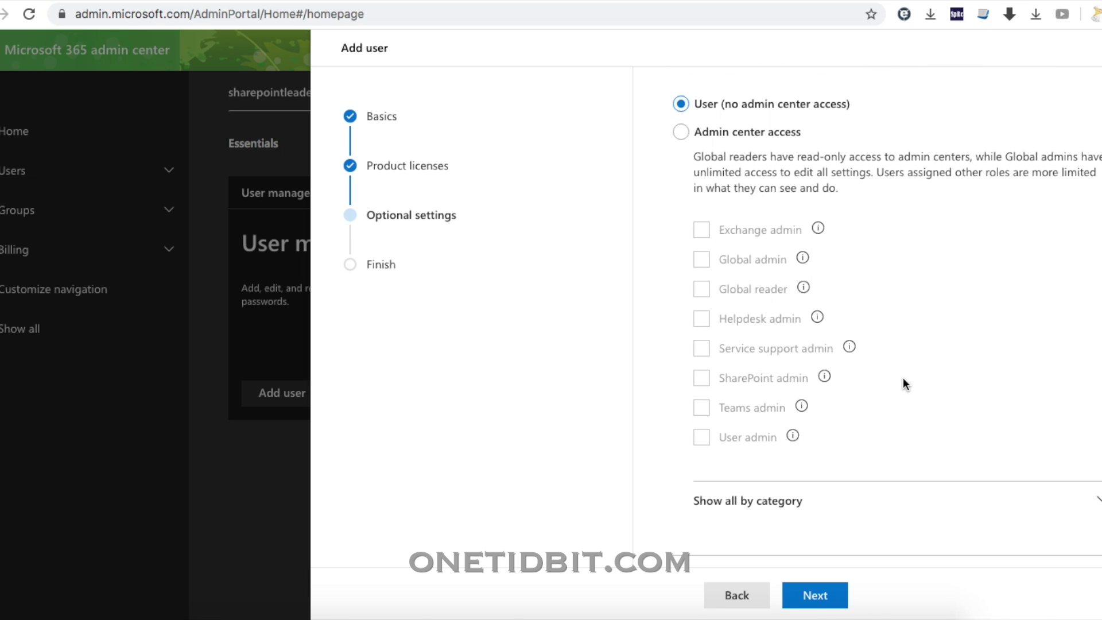
{"action": "left_click", "coordinate": [682, 133]}
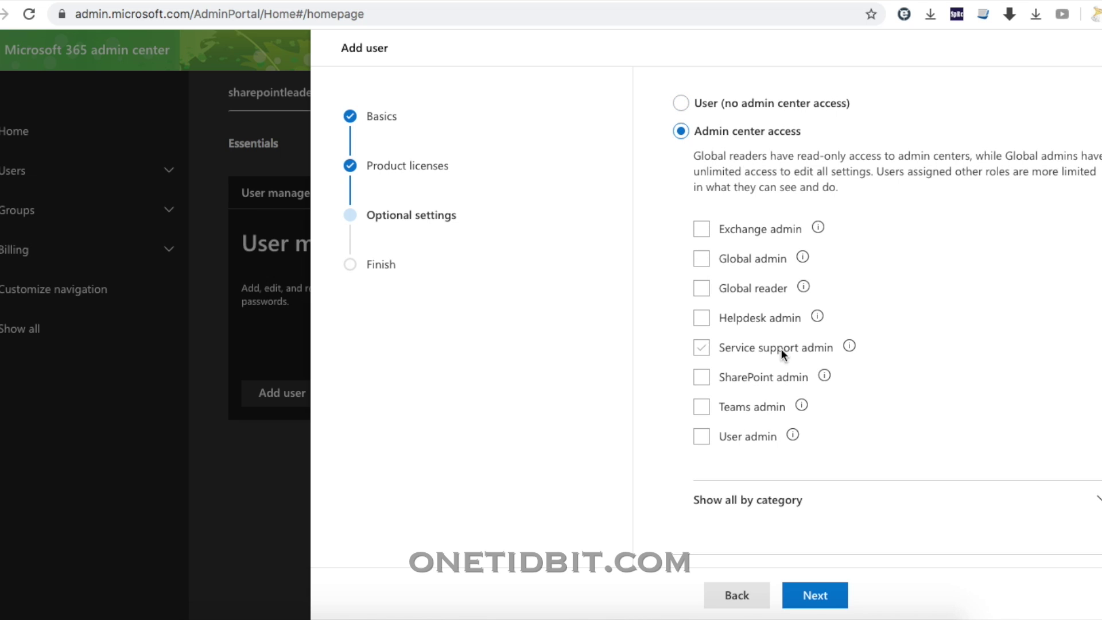
{"action": "left_click", "coordinate": [721, 386]}
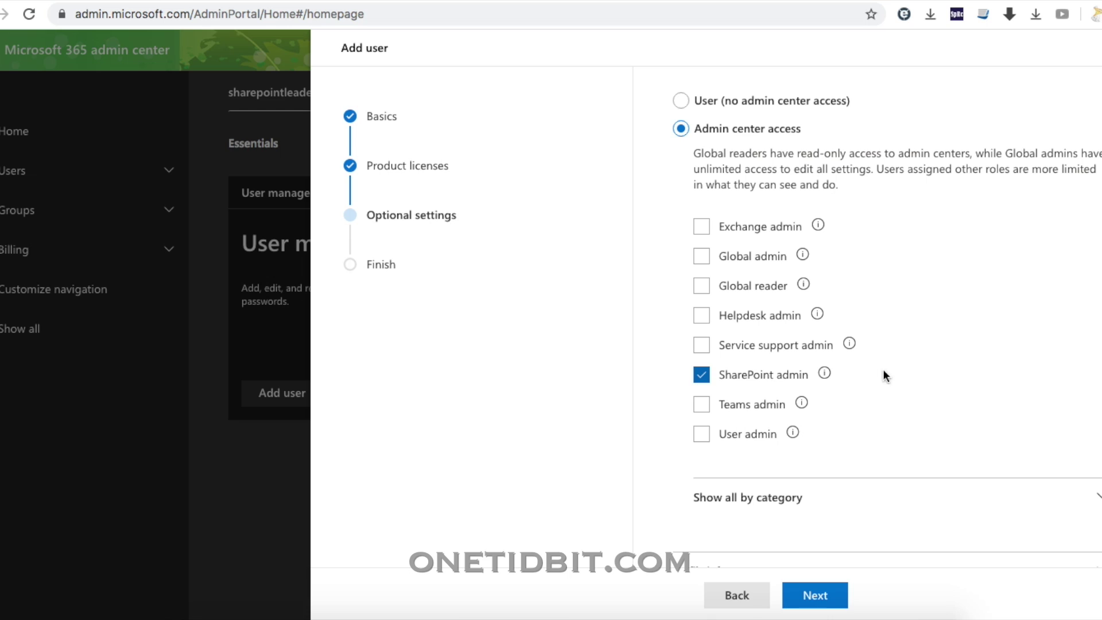
{"action": "scroll", "coordinate": [933, 319], "scroll_direction": "down", "scroll_amount": 2}
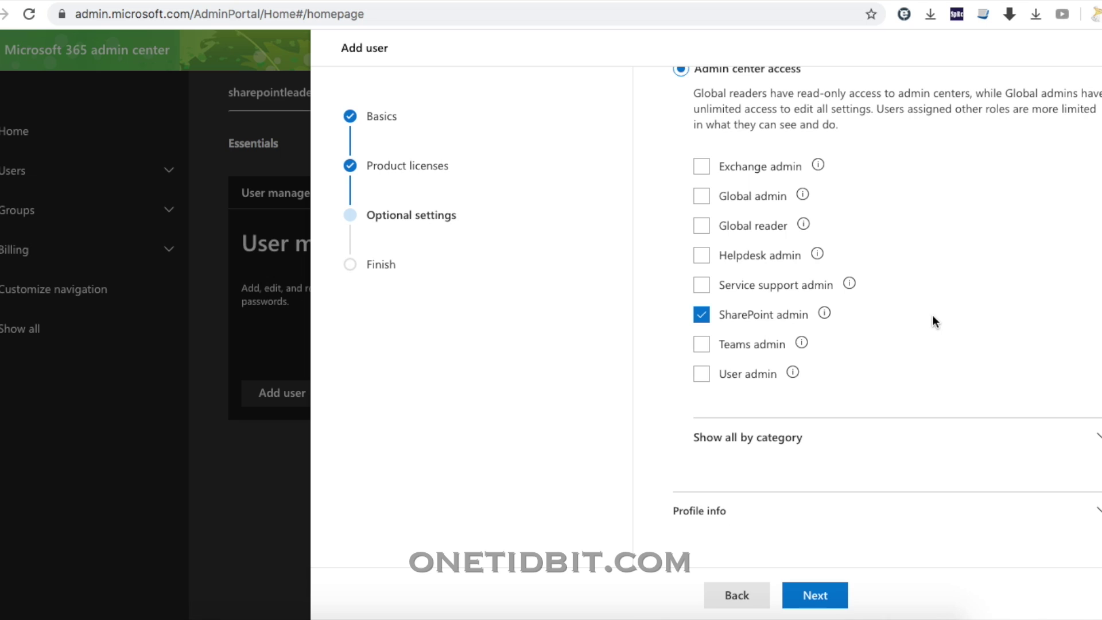
{"action": "left_click", "coordinate": [701, 345]}
{"action": "left_click", "coordinate": [701, 374]}
{"action": "mouse_move", "coordinate": [792, 373]}
{"action": "left_click", "coordinate": [1097, 439]}
Step: Scroll through the full admin role list grouped by category
{"action": "scroll", "coordinate": [1042, 395], "scroll_direction": "down", "scroll_amount": 2}
{"action": "scroll", "coordinate": [1042, 395], "scroll_direction": "down", "scroll_amount": 1}
{"action": "scroll", "coordinate": [1042, 394], "scroll_direction": "down", "scroll_amount": 3}
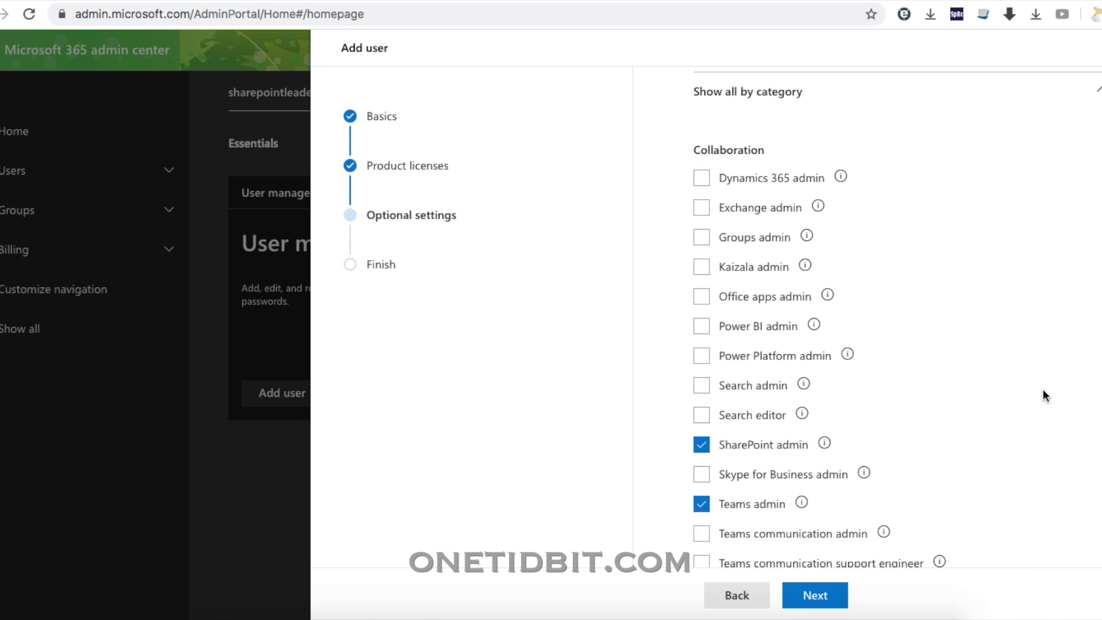
{"action": "scroll", "coordinate": [1042, 392], "scroll_direction": "down", "scroll_amount": 2}
{"action": "scroll", "coordinate": [1043, 391], "scroll_direction": "down", "scroll_amount": 4}
{"action": "scroll", "coordinate": [1043, 391], "scroll_direction": "down", "scroll_amount": 4}
{"action": "scroll", "coordinate": [1043, 391], "scroll_direction": "down", "scroll_amount": 5}
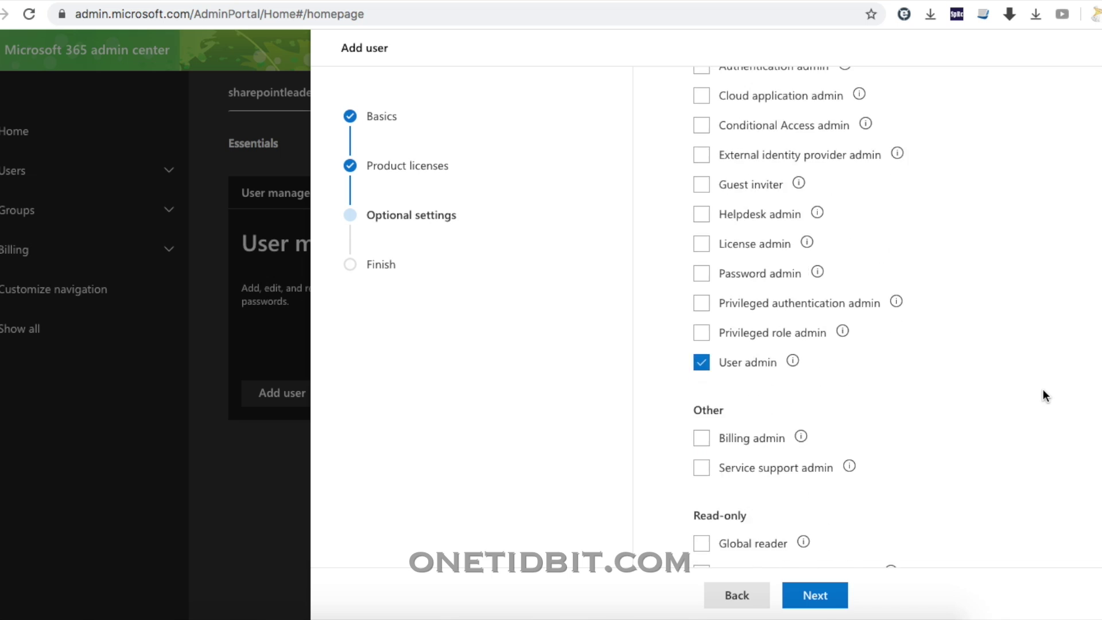
{"action": "scroll", "coordinate": [1043, 395], "scroll_direction": "down", "scroll_amount": 4}
{"action": "scroll", "coordinate": [1043, 394], "scroll_direction": "down", "scroll_amount": 4}
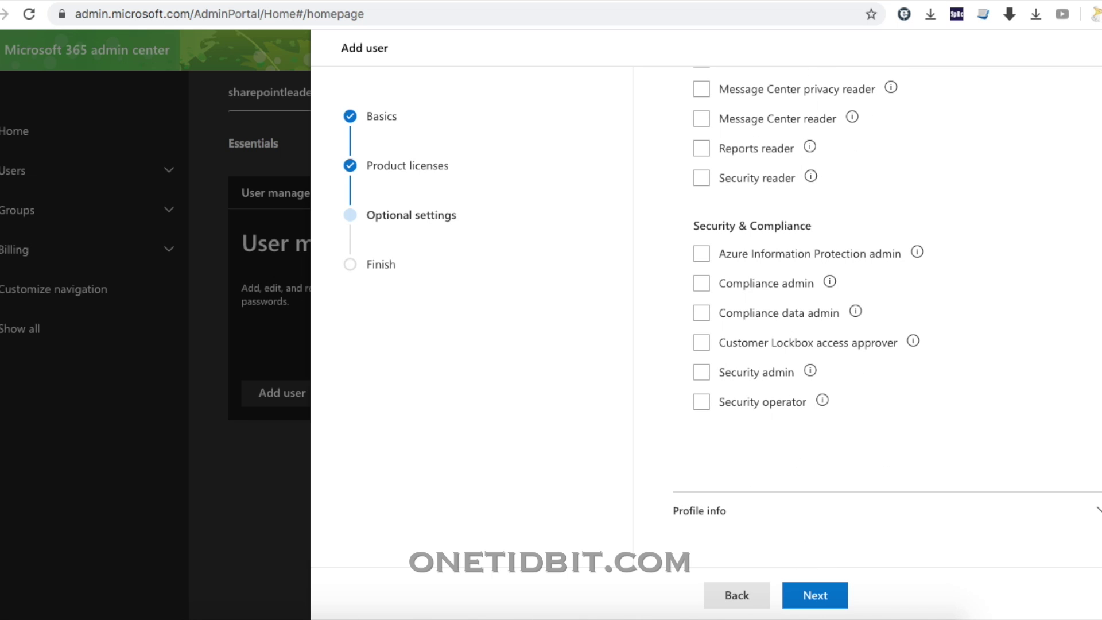
Step: Enter the job title 'Sr Consultant' under Profile info
{"action": "left_click", "coordinate": [1070, 480]}
{"action": "scroll", "coordinate": [1059, 460], "scroll_direction": "down", "scroll_amount": 5}
{"action": "scroll", "coordinate": [1059, 461], "scroll_direction": "down", "scroll_amount": 3}
{"action": "scroll", "coordinate": [1058, 460], "scroll_direction": "down", "scroll_amount": 2}
{"action": "scroll", "coordinate": [1058, 461], "scroll_direction": "down", "scroll_amount": 1}
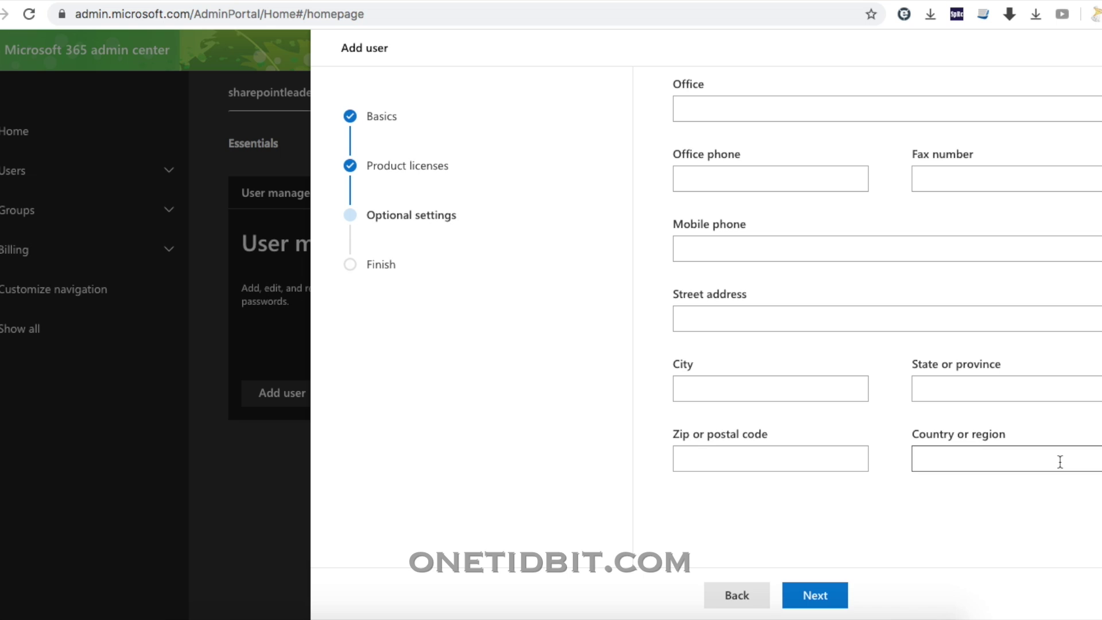
{"action": "scroll", "coordinate": [1059, 461], "scroll_direction": "up", "scroll_amount": 2}
{"action": "scroll", "coordinate": [1059, 462], "scroll_direction": "up", "scroll_amount": 3}
{"action": "scroll", "coordinate": [1059, 461], "scroll_direction": "down", "scroll_amount": 1}
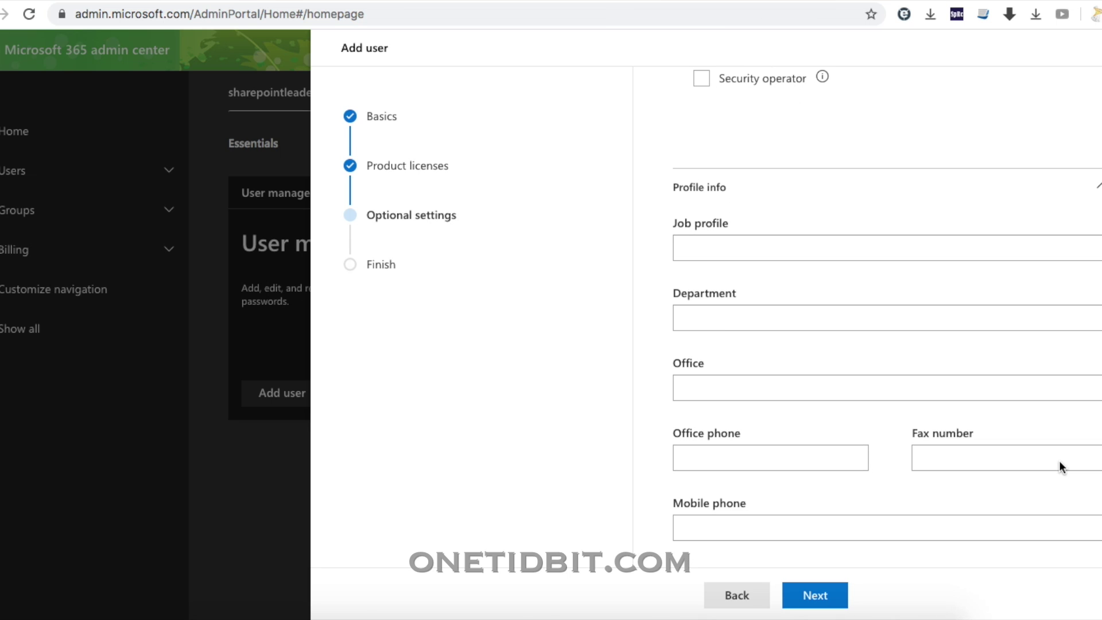
{"action": "left_click", "coordinate": [771, 249]}
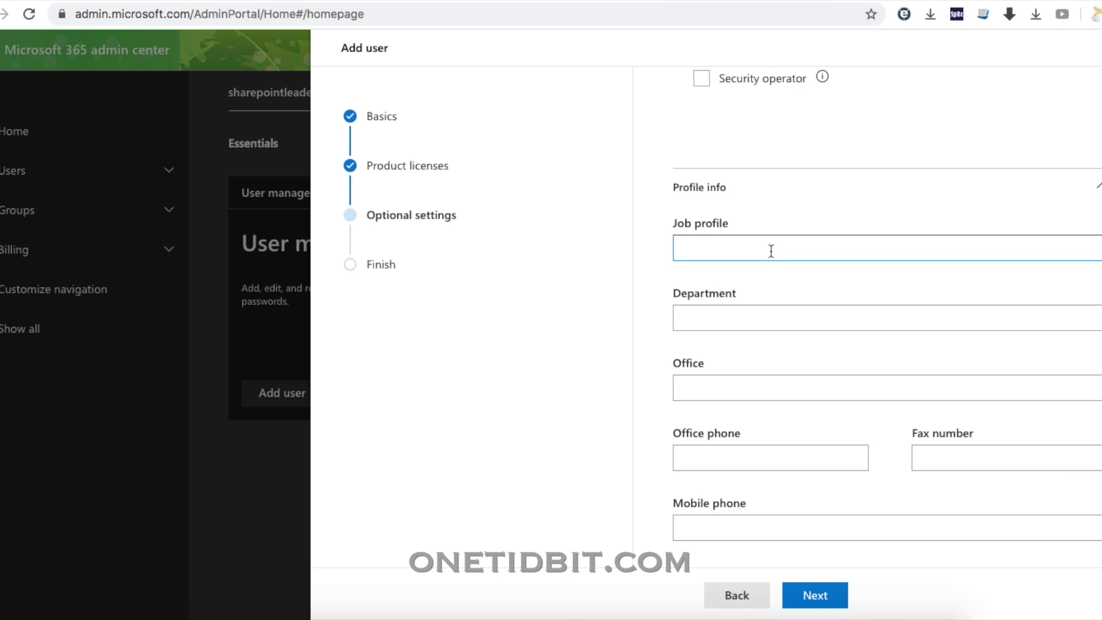
{"action": "type", "text": "Sr "}
{"action": "type", "text": "Con"}
{"action": "type", "text": "sultan"}
{"action": "type", "text": "t"}
{"action": "scroll", "coordinate": [841, 533], "scroll_direction": "down", "scroll_amount": 2}
{"action": "scroll", "coordinate": [840, 533], "scroll_direction": "down", "scroll_amount": 3}
{"action": "scroll", "coordinate": [840, 533], "scroll_direction": "down", "scroll_amount": 1}
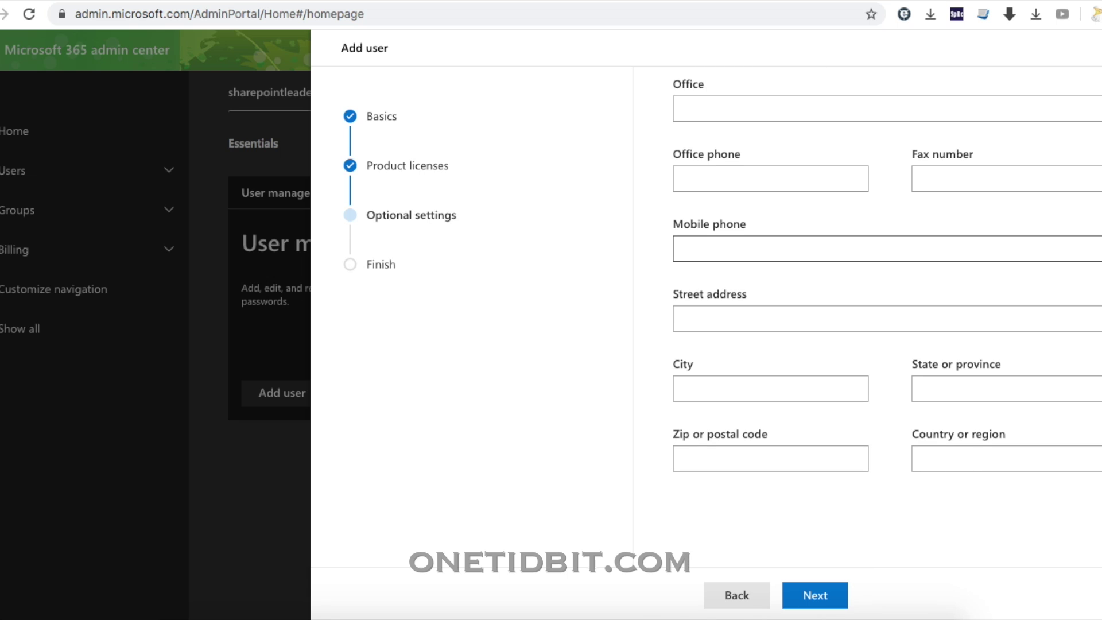
Step: Review the Finish page summary of the user's name, password, licenses and roles
{"action": "left_click", "coordinate": [829, 595]}
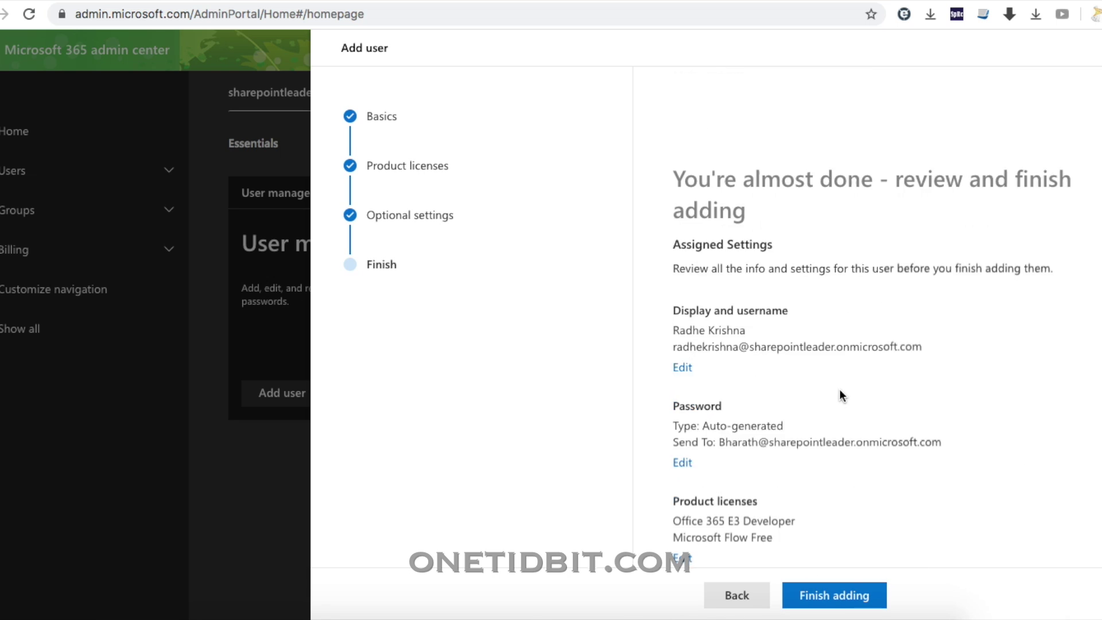
{"action": "scroll", "coordinate": [838, 388], "scroll_direction": "down", "scroll_amount": 1}
{"action": "scroll", "coordinate": [839, 388], "scroll_direction": "down", "scroll_amount": 2}
{"action": "scroll", "coordinate": [838, 388], "scroll_direction": "up", "scroll_amount": 2}
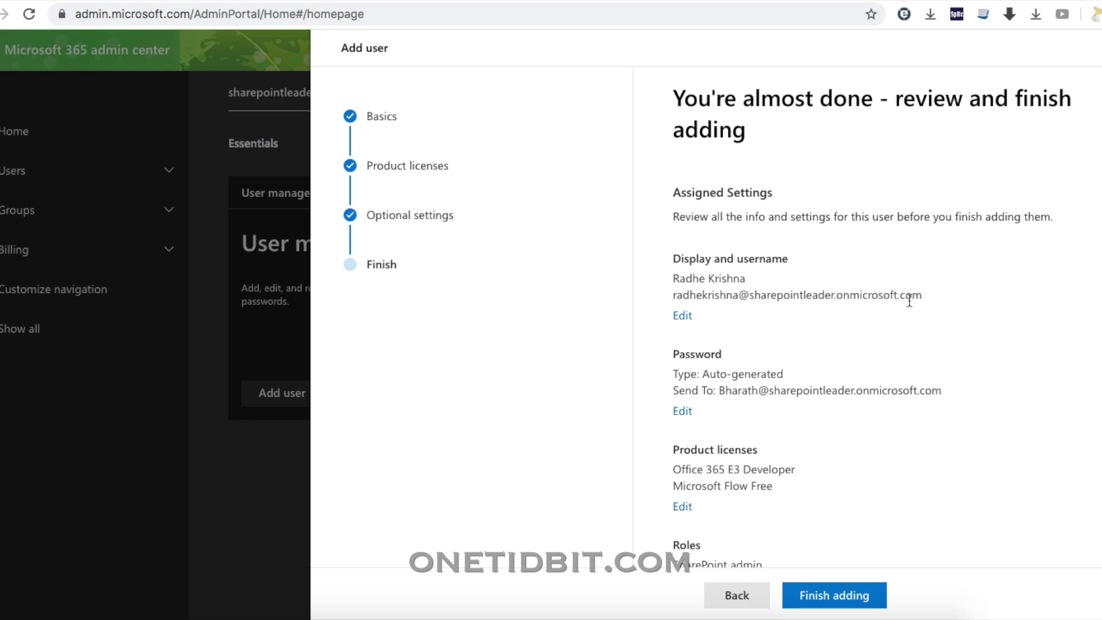
{"action": "scroll", "coordinate": [770, 314], "scroll_direction": "down", "scroll_amount": 3}
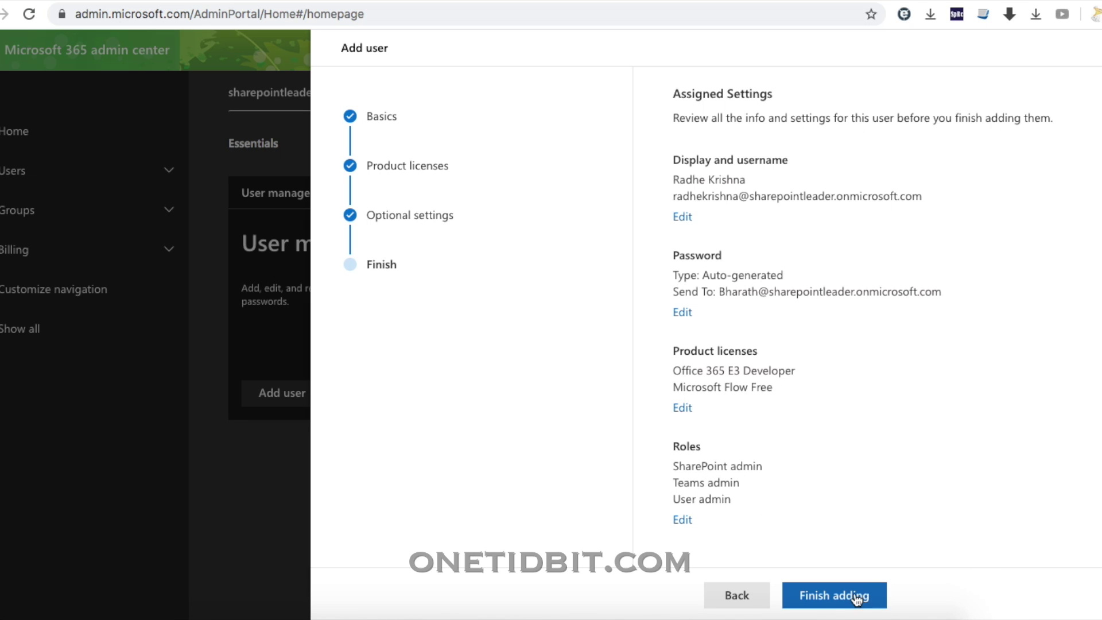
Step: Create the user Radhe Krishna, review the confirmation and close the wizard
{"action": "left_click", "coordinate": [831, 597]}
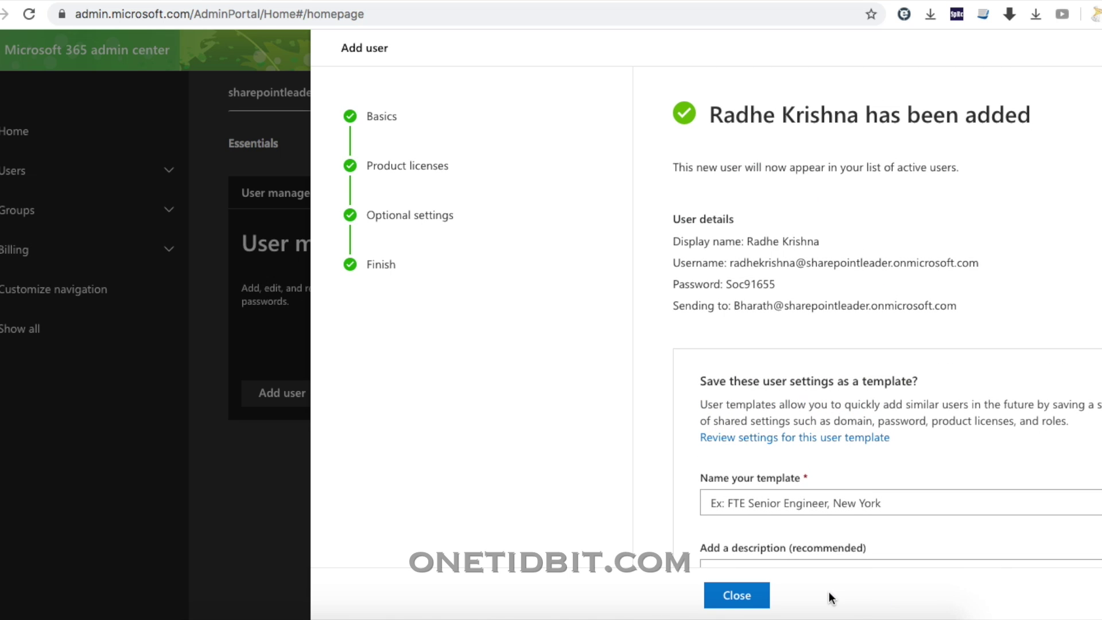
{"action": "scroll", "coordinate": [922, 429], "scroll_direction": "down", "scroll_amount": 2}
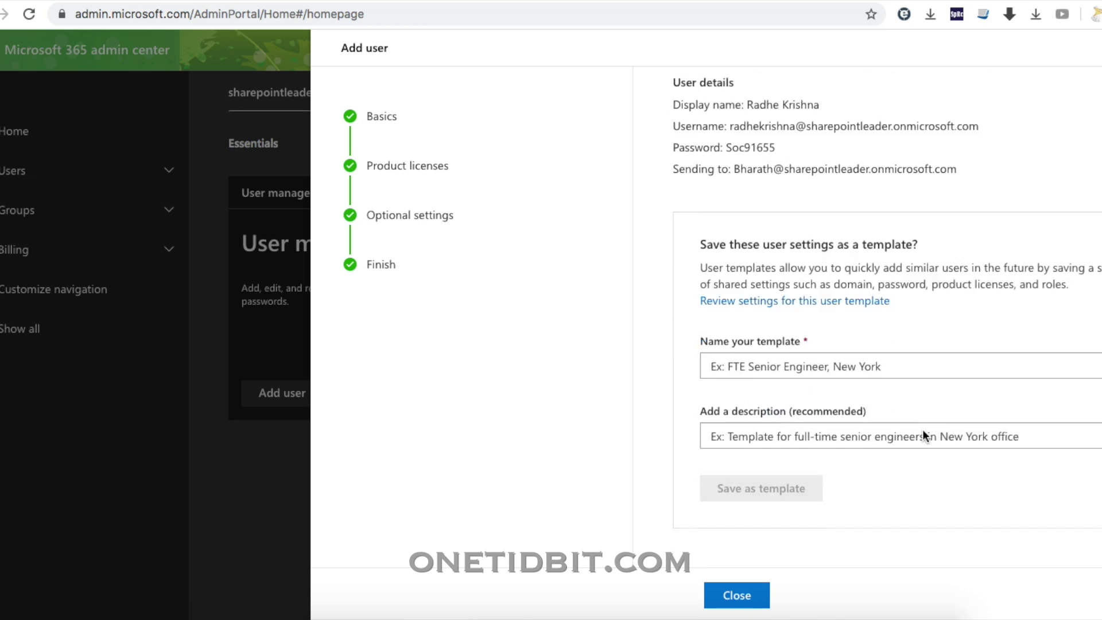
{"action": "scroll", "coordinate": [922, 429], "scroll_direction": "down", "scroll_amount": 2}
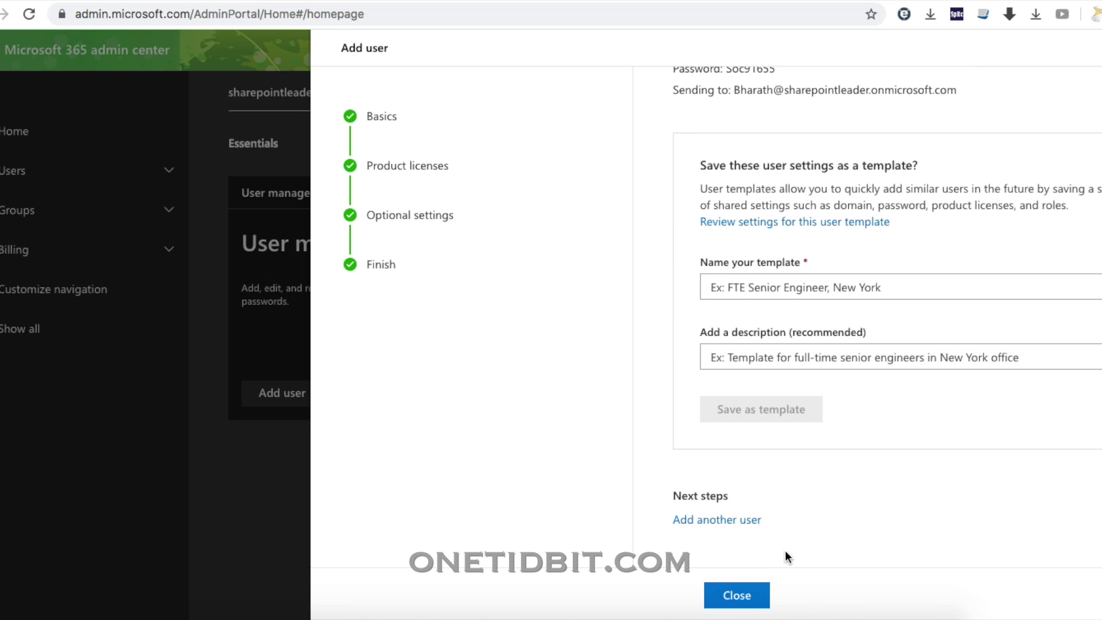
{"action": "left_click", "coordinate": [738, 596]}
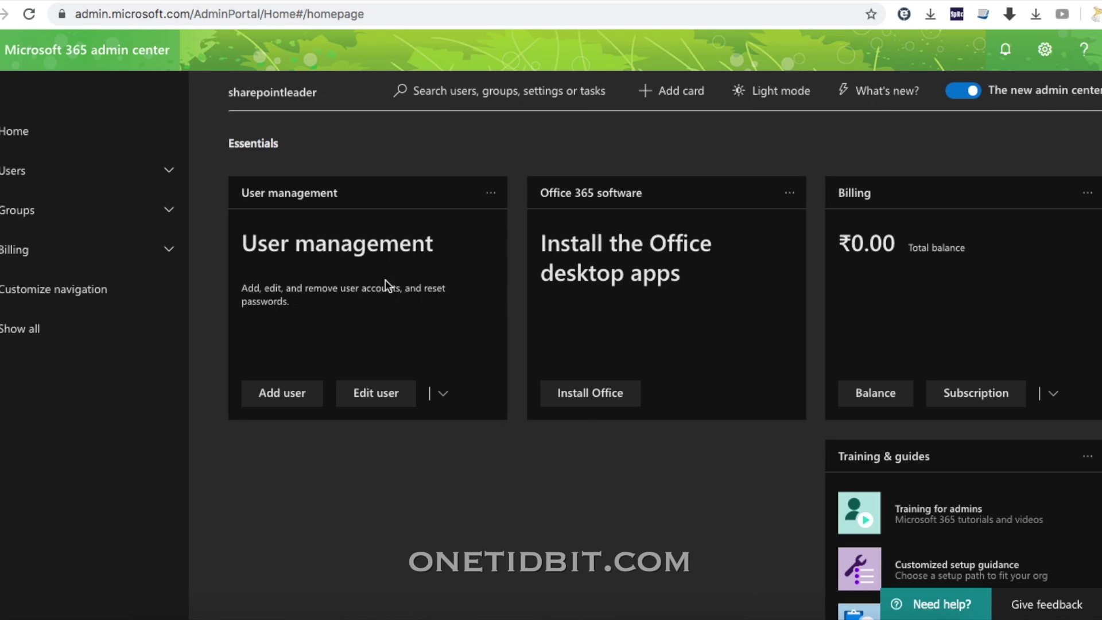
{"action": "left_click", "coordinate": [361, 385]}
Step: Open Edit user on the User management card to list the editable users
{"action": "left_click", "coordinate": [377, 395]}
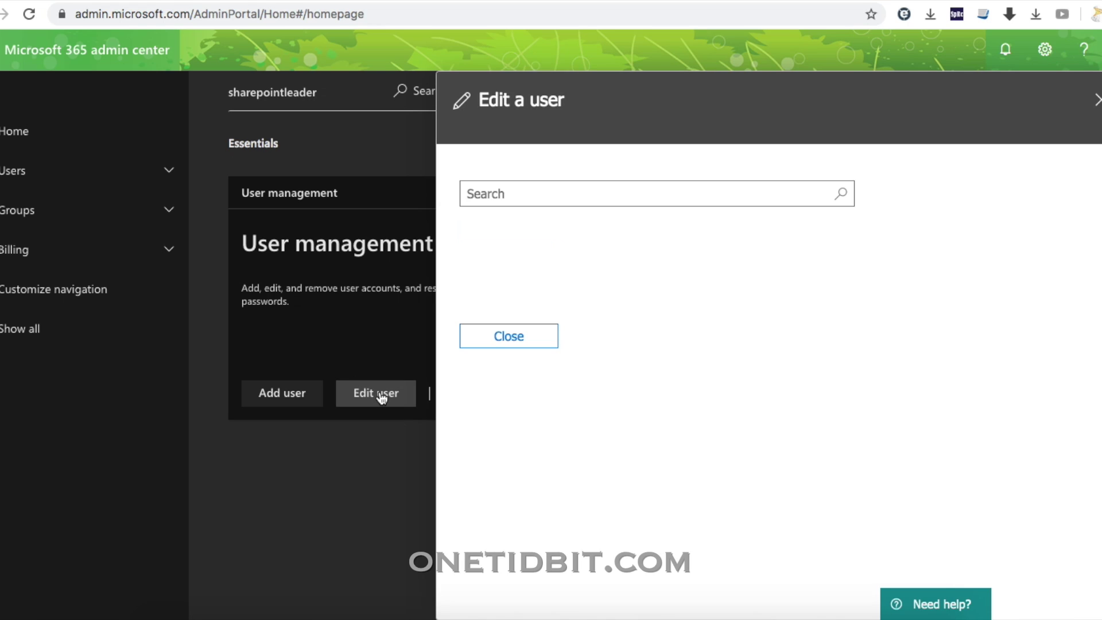